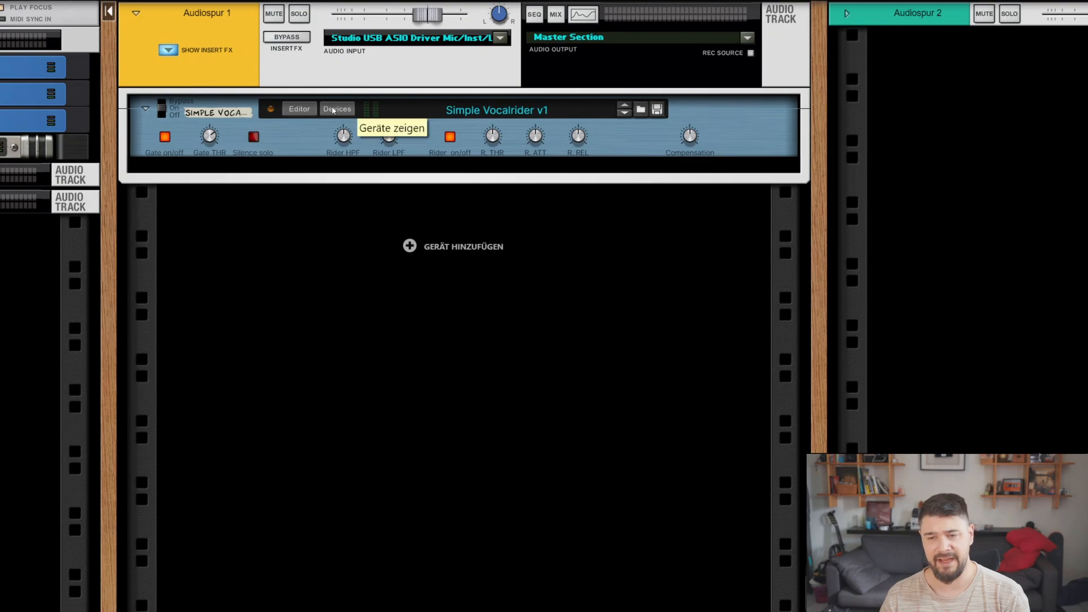
Step: Show the devices inside the Simple Vocalrider Combinator and look through its splitter, noise gate, Rider and Compensator gain tools
click(337, 109)
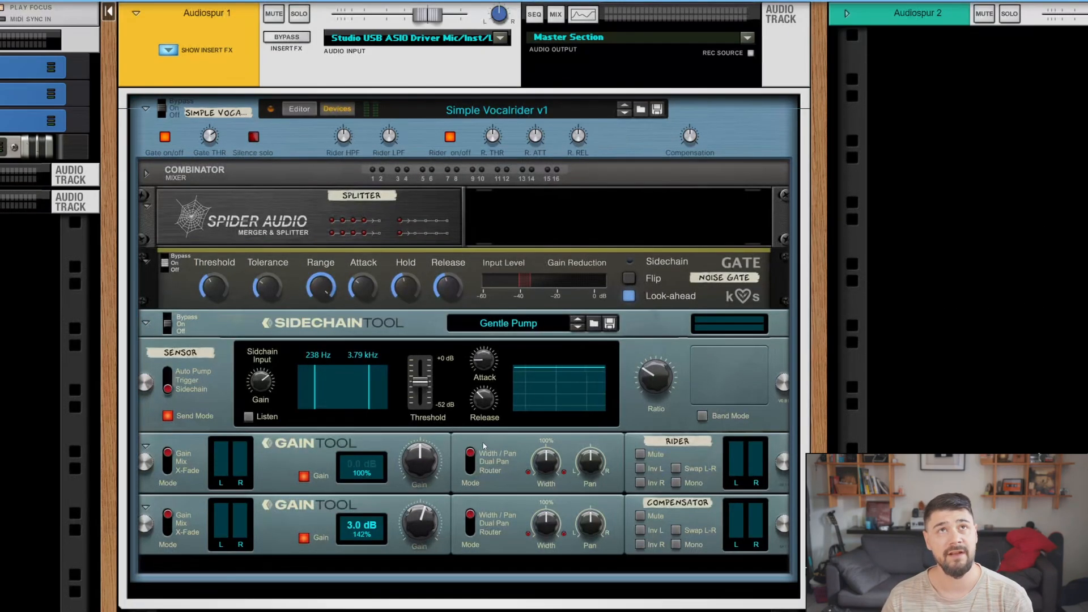
click(302, 216)
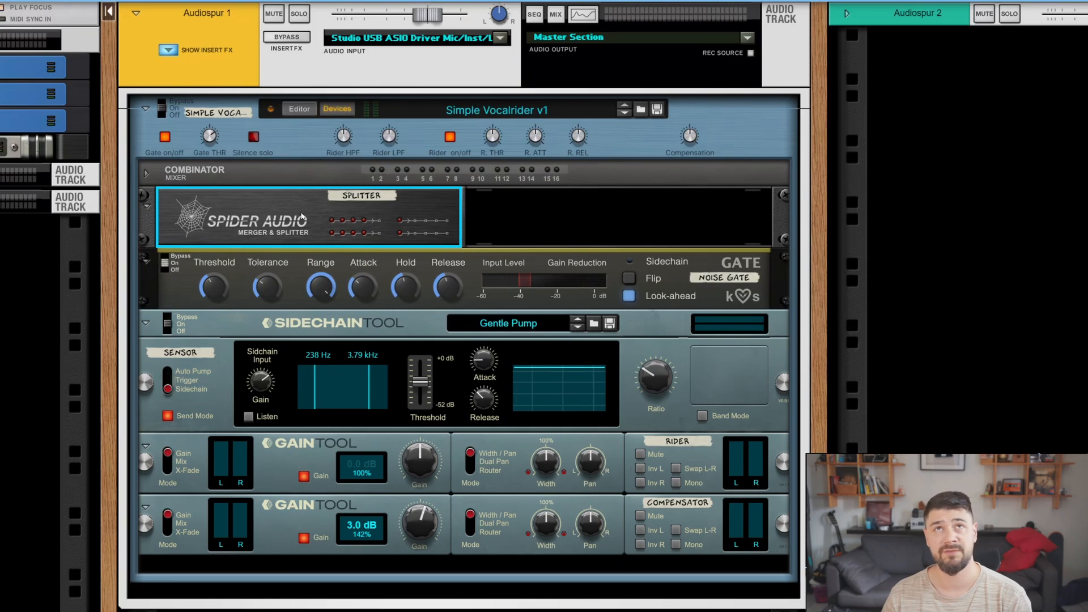
click(678, 261)
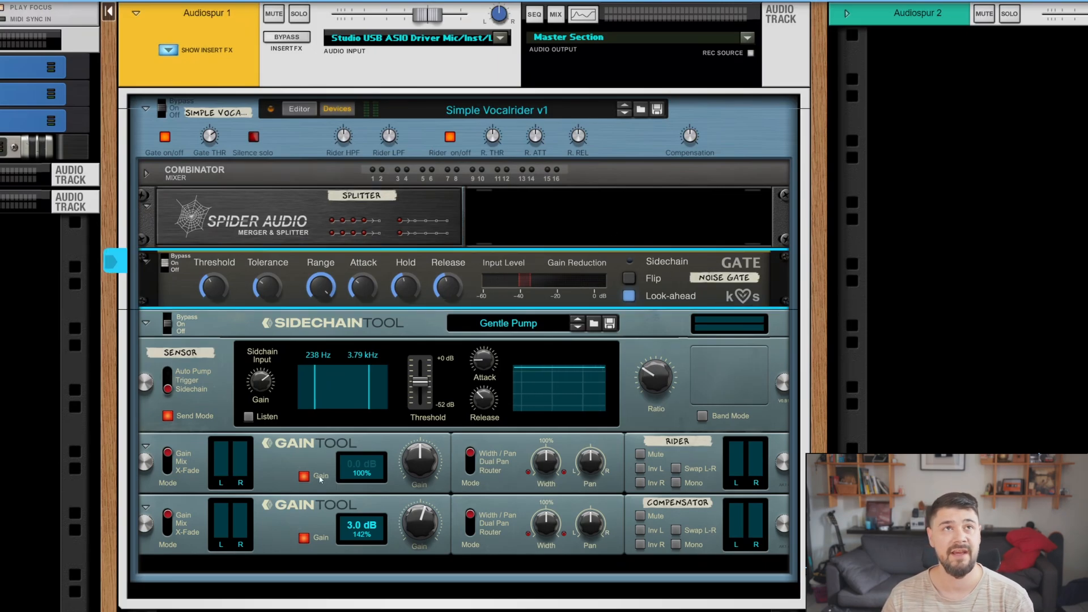
click(281, 461)
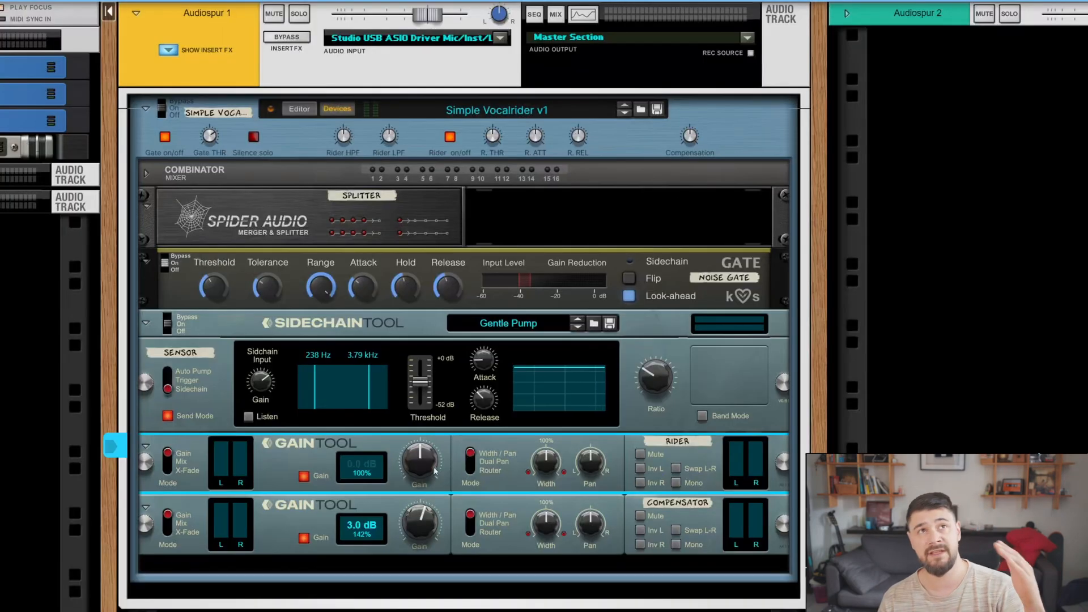
mouse_move(435, 470)
mouse_down()
mouse_move(437, 479)
mouse_move(442, 464)
mouse_up()
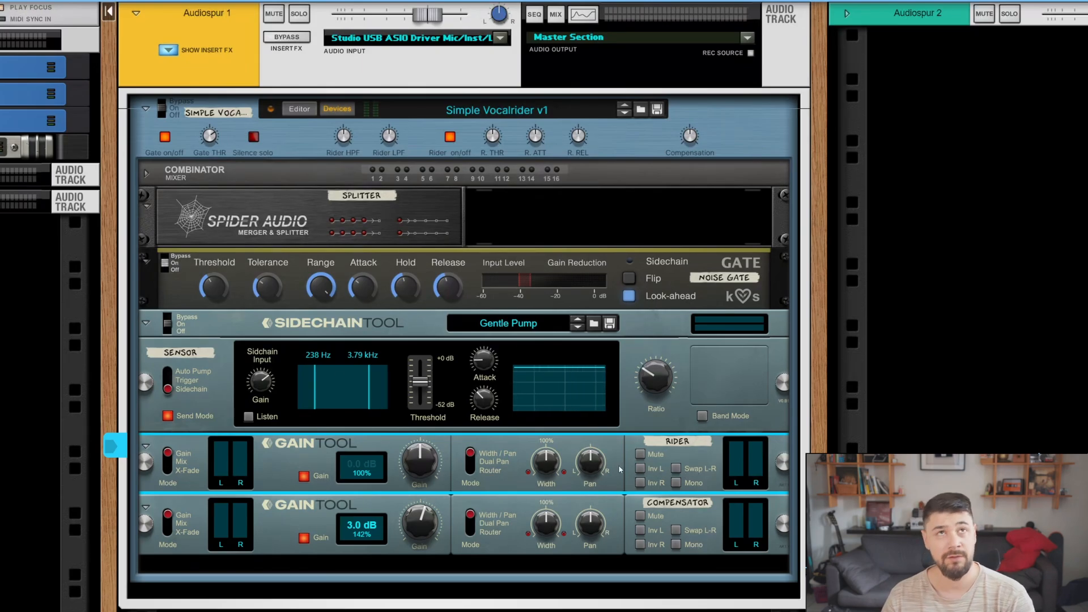
click(289, 505)
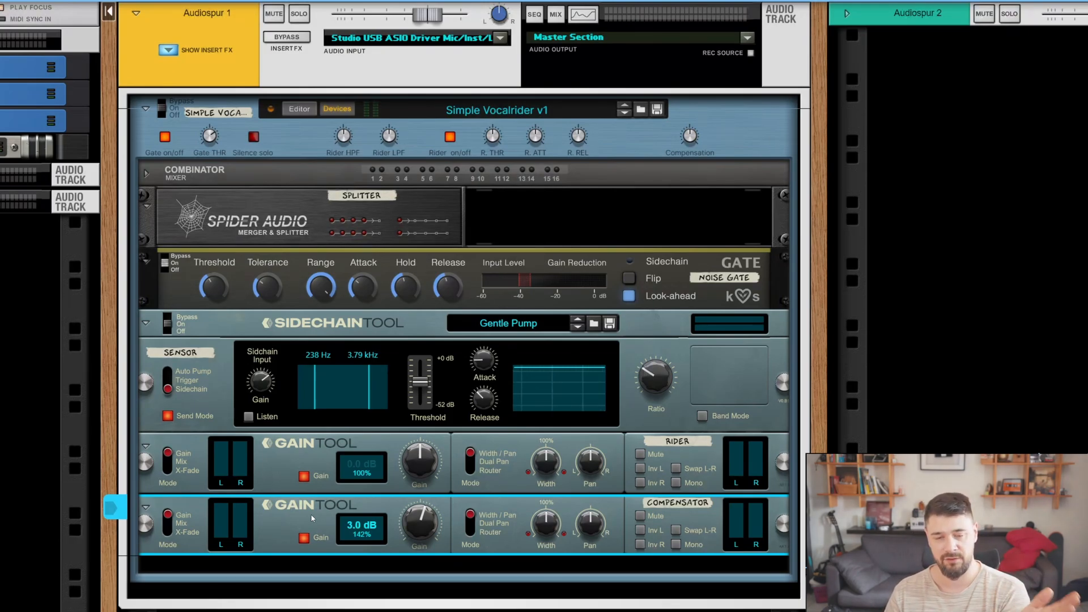
click(422, 474)
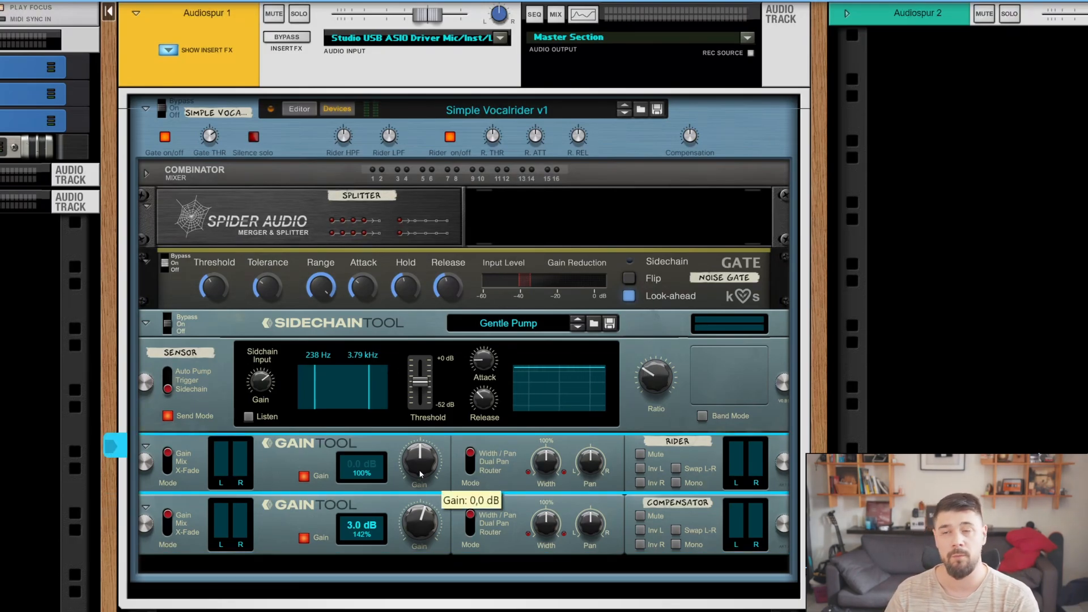
Step: Inspect the rear cabling of the splitter, sensor and Rider gain tool, and turn the rack back to its front
key(Tab)
click(369, 195)
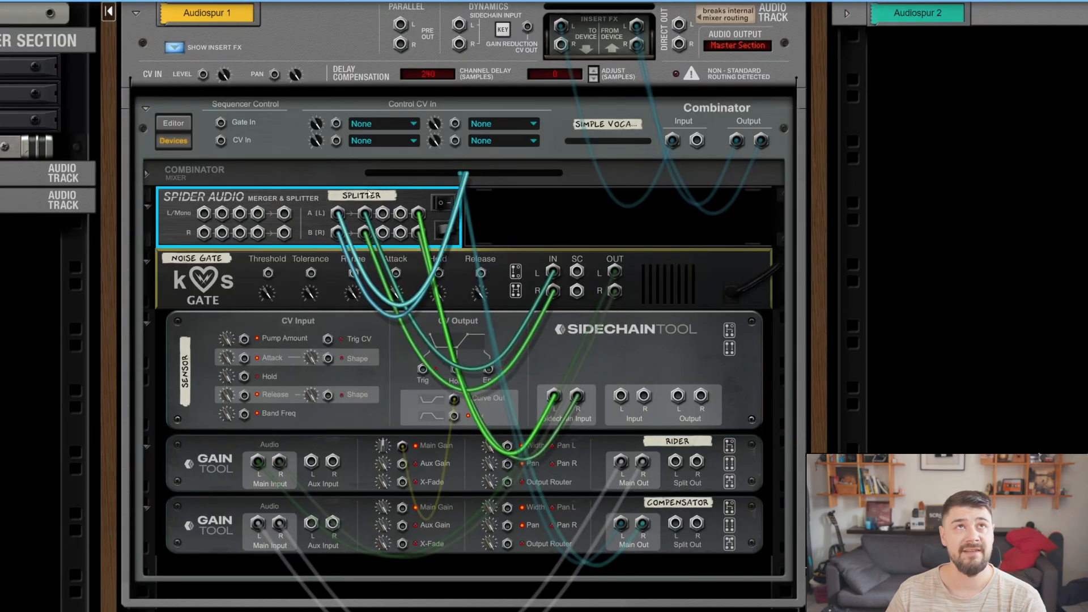
click(559, 358)
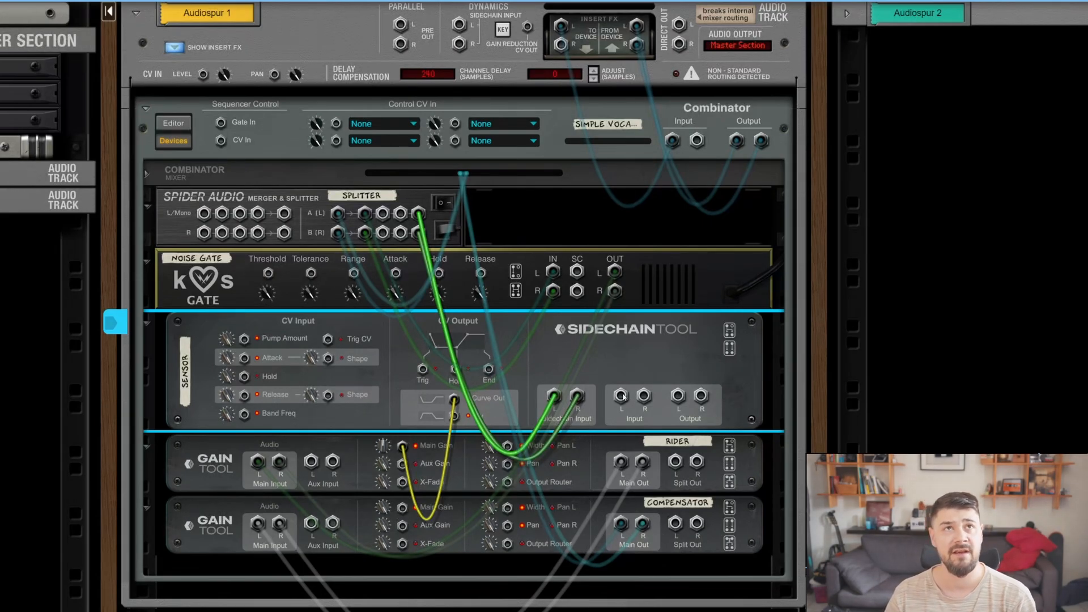
click(455, 400)
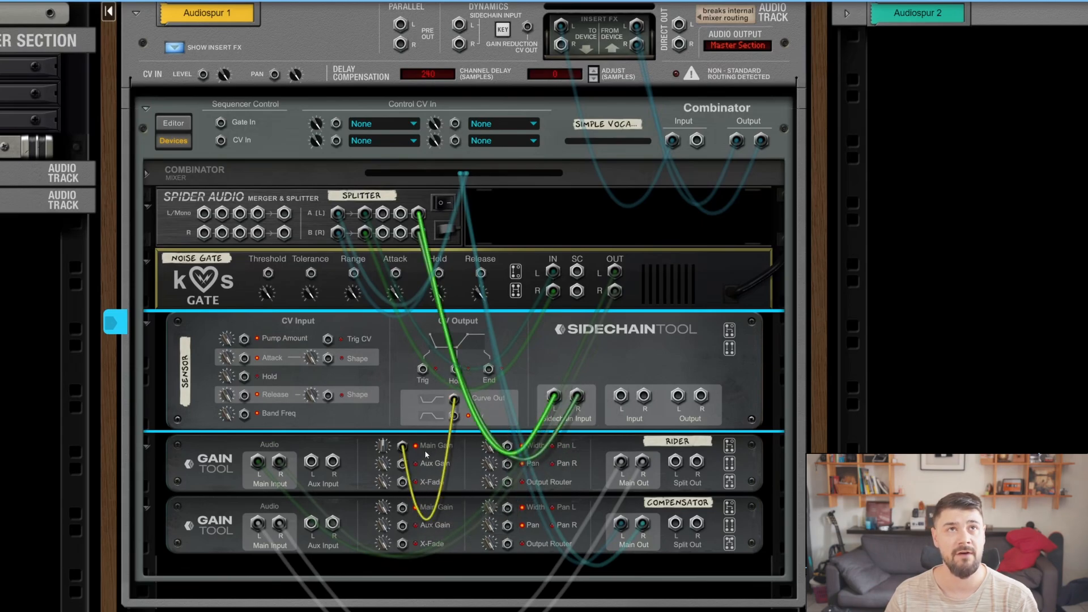
click(461, 432)
right_click(429, 445)
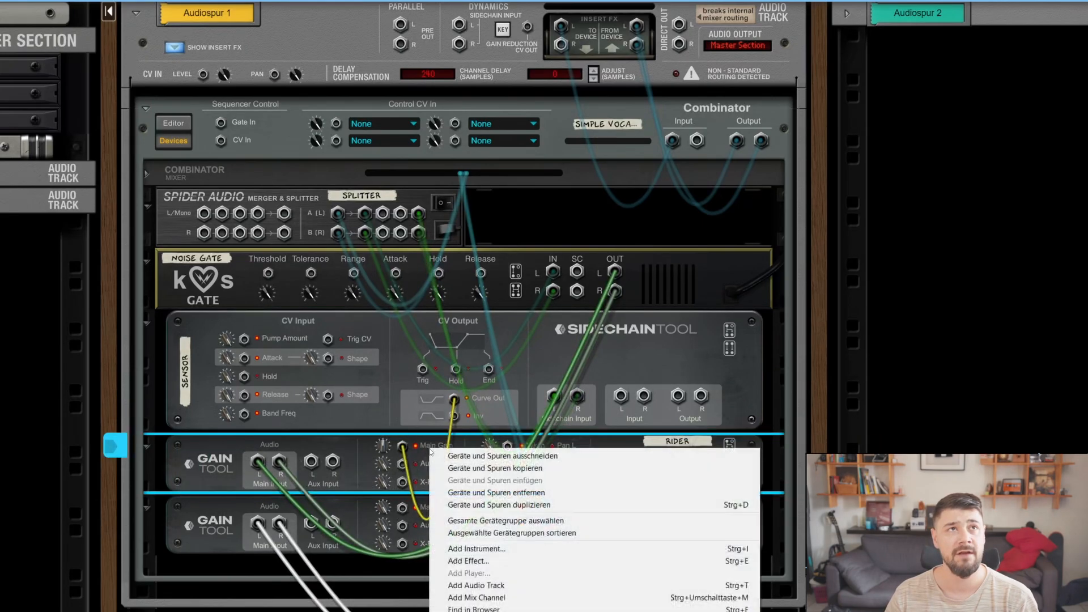
key(Escape)
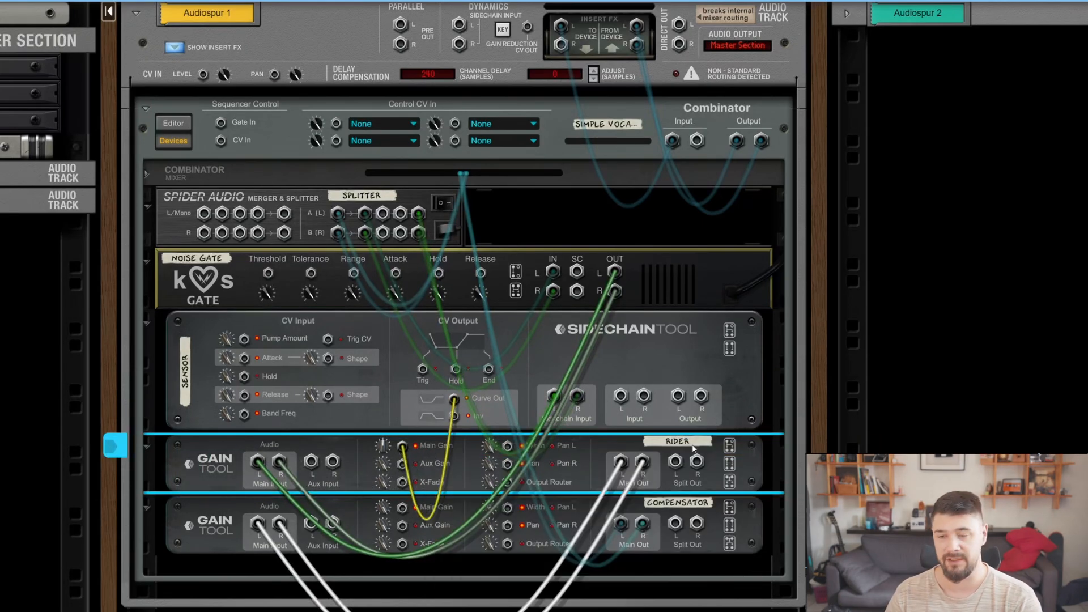
key(Tab)
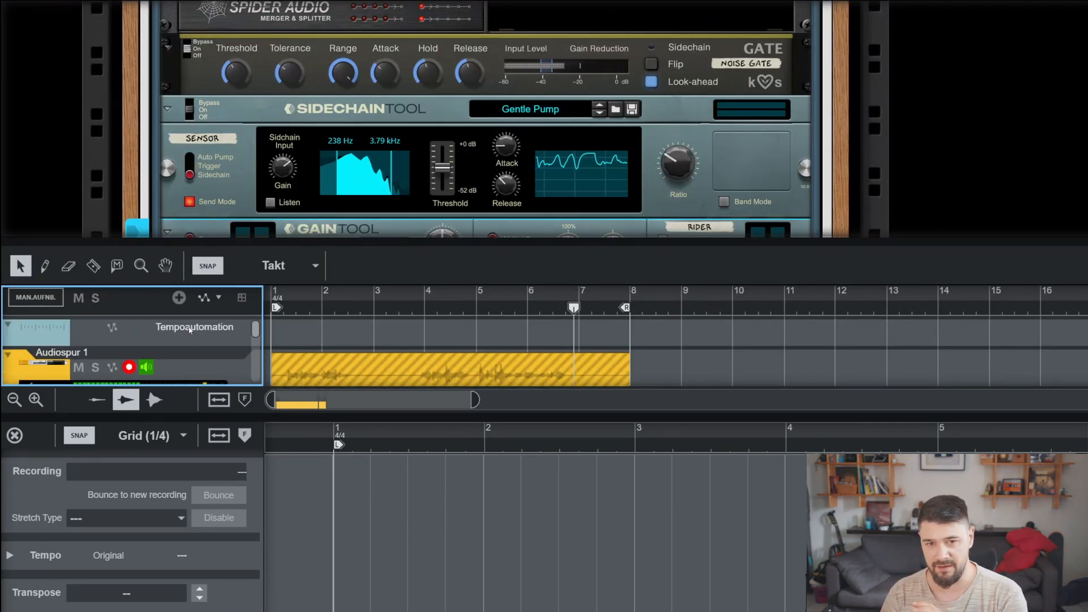
Step: Show the rack with the Vocalrider devices and switch the noise gate off and back on
key(F6)
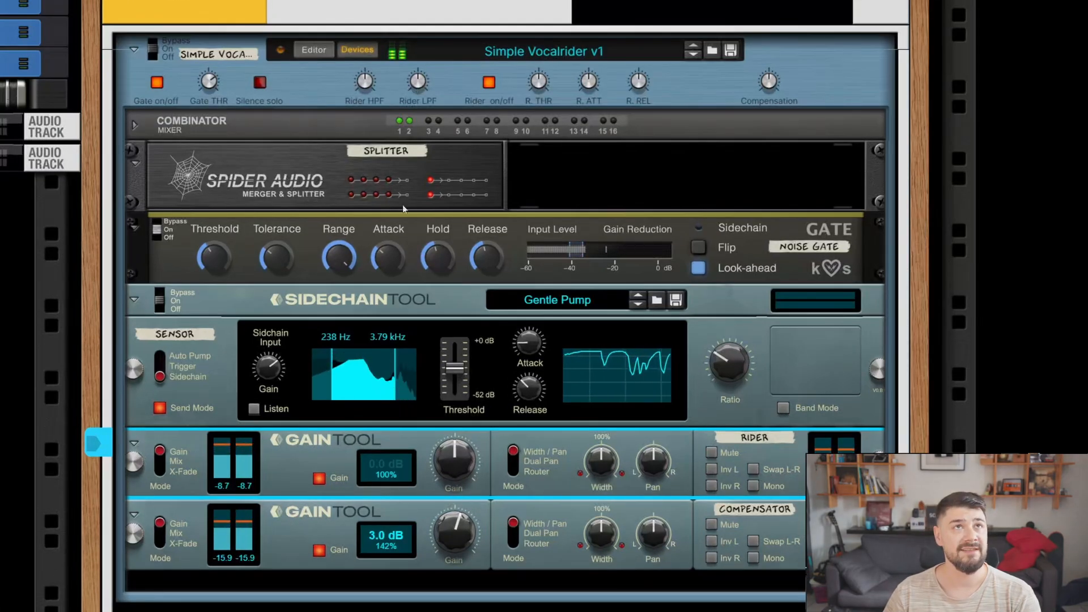
right_click(554, 577)
click(548, 580)
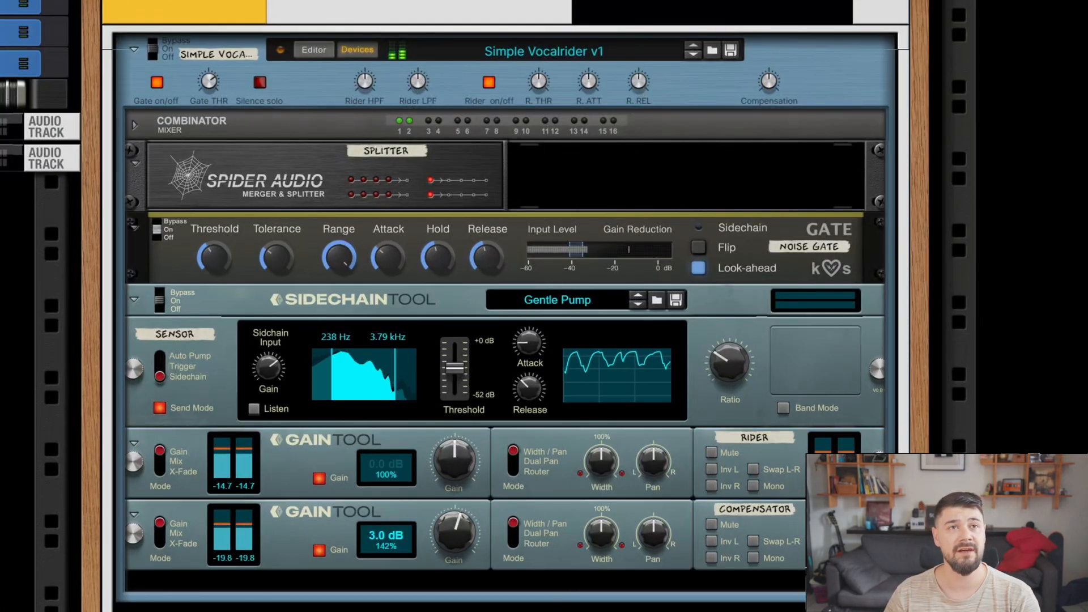
click(157, 82)
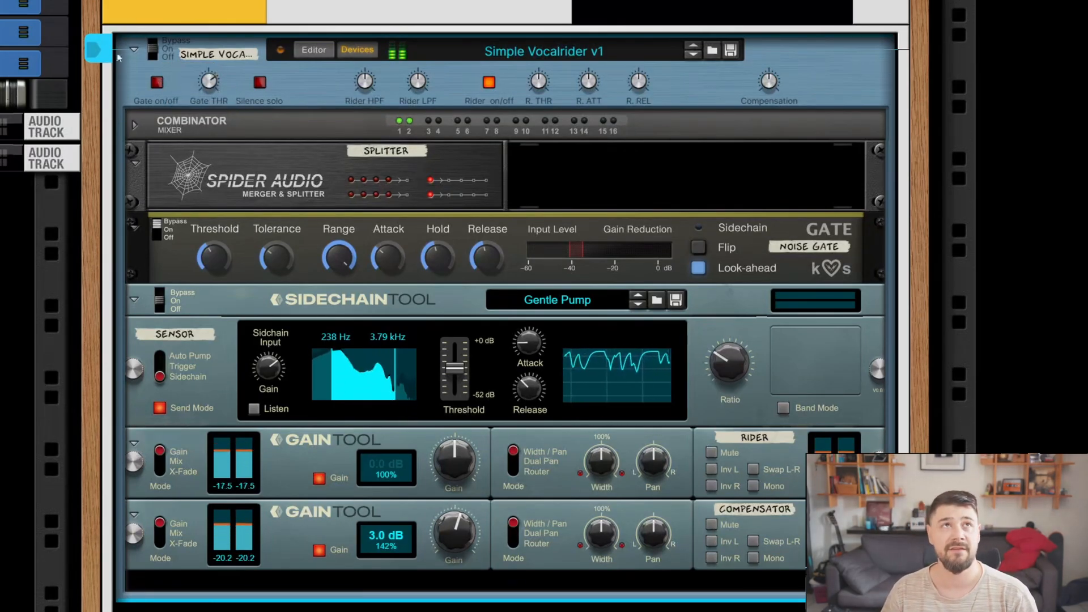
click(161, 234)
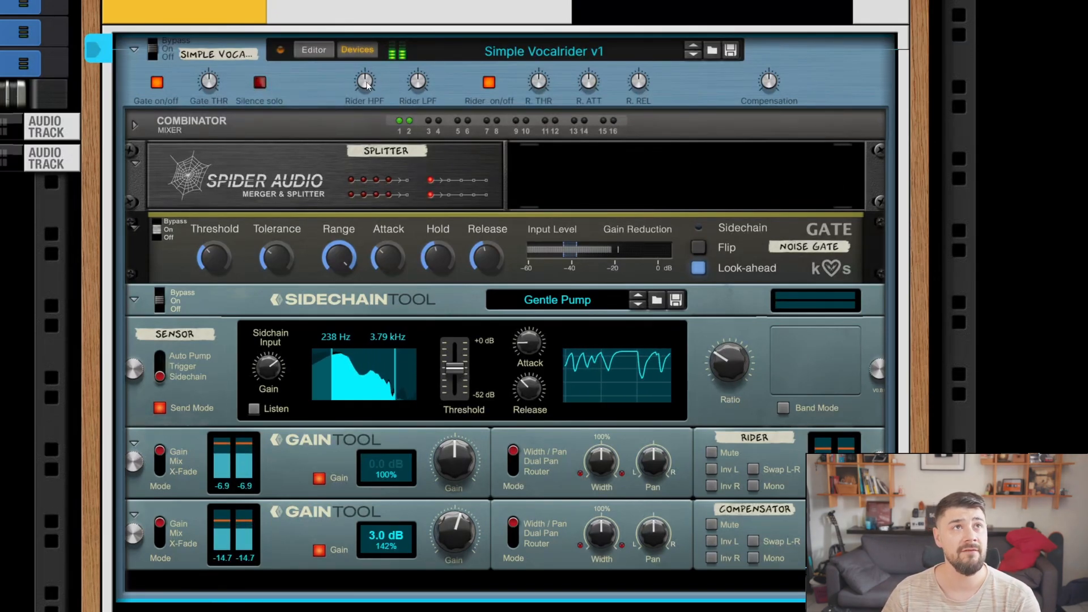
Step: Try the Rider HPF at 451 Hz and reset its knob to 64
mouse_move(365, 87)
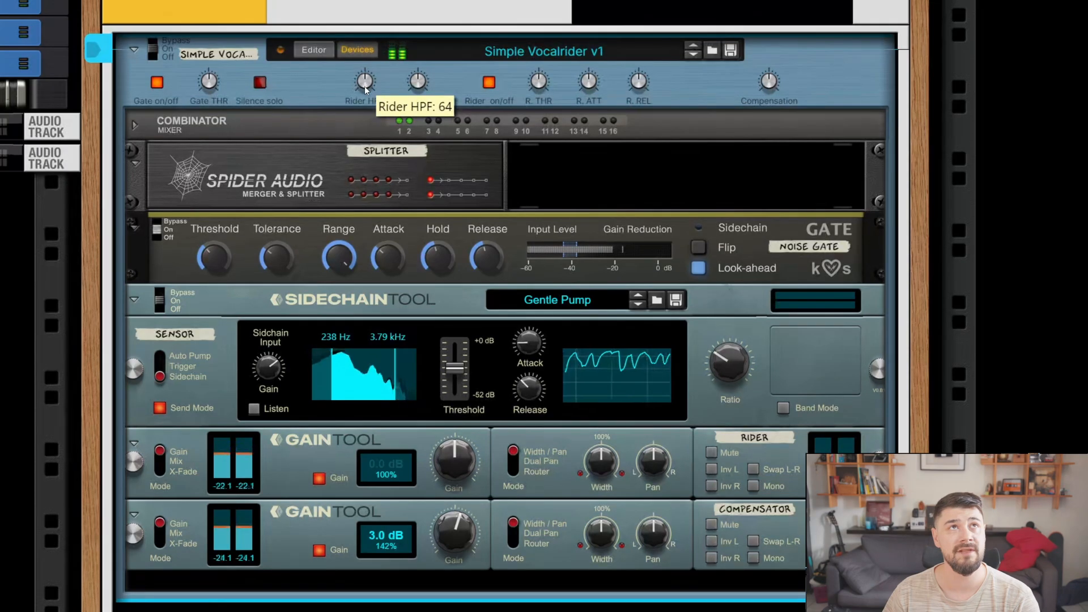
drag(365, 86, 391, 43)
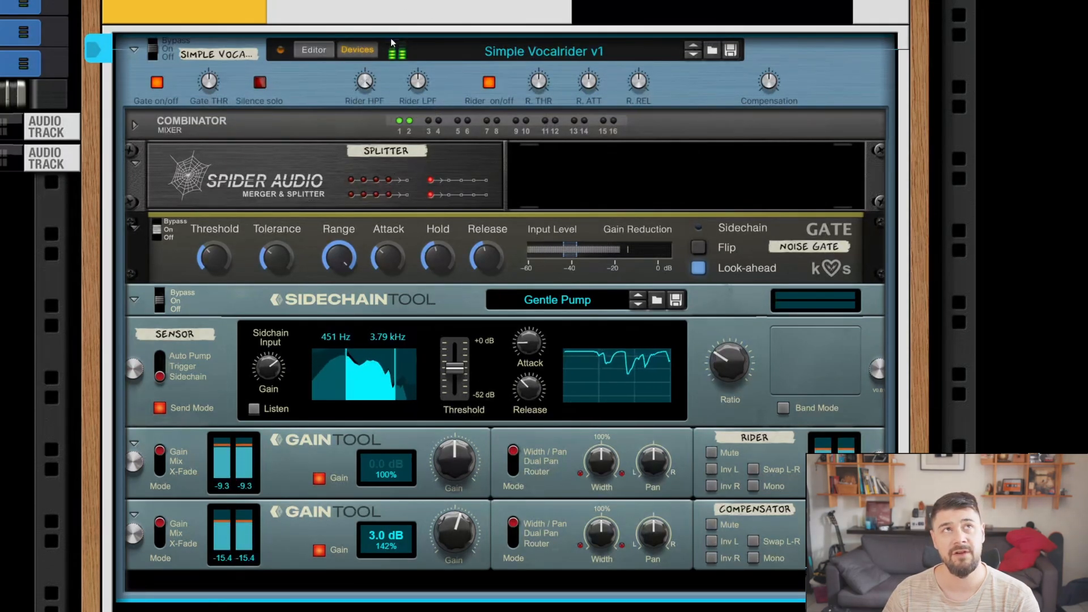
ctrl+click(367, 82)
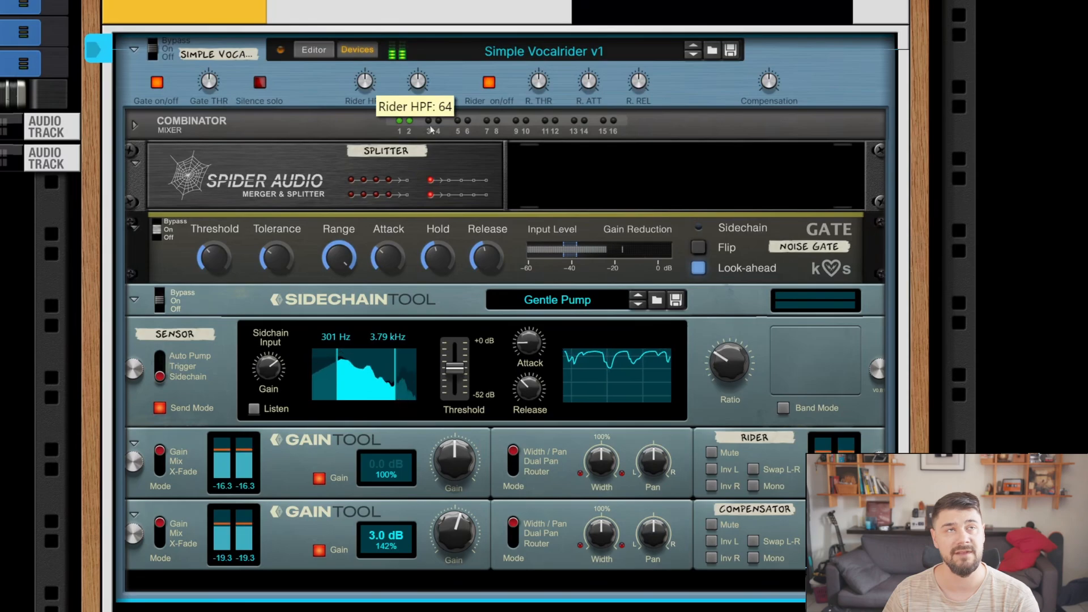
mouse_move(421, 264)
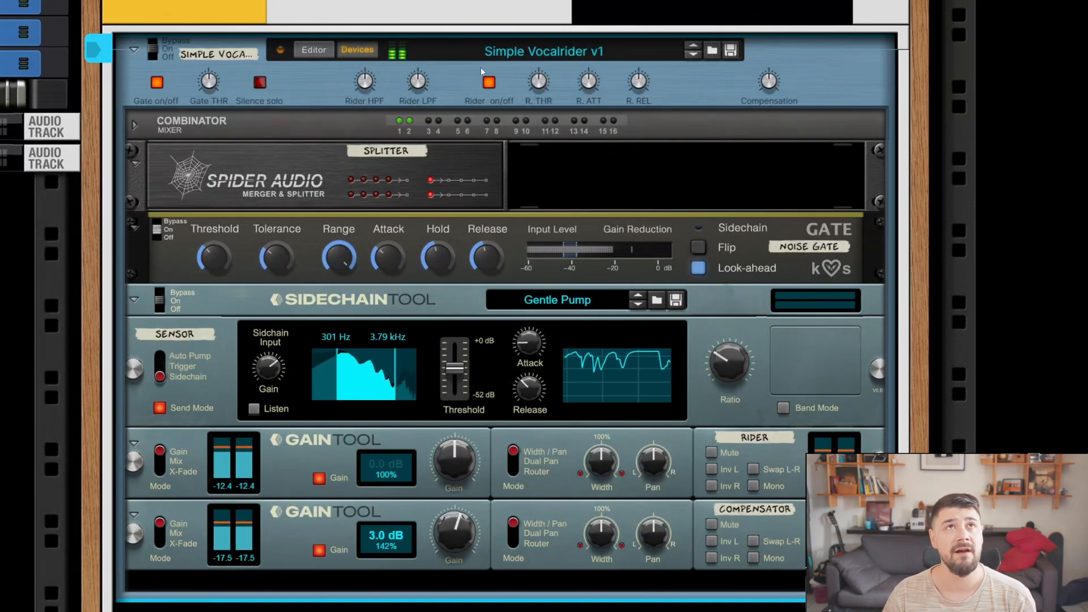
Step: Raise the Rider LPF to 4.13 kHz and bring it back down to 2.09 kHz
drag(419, 84, 464, 164)
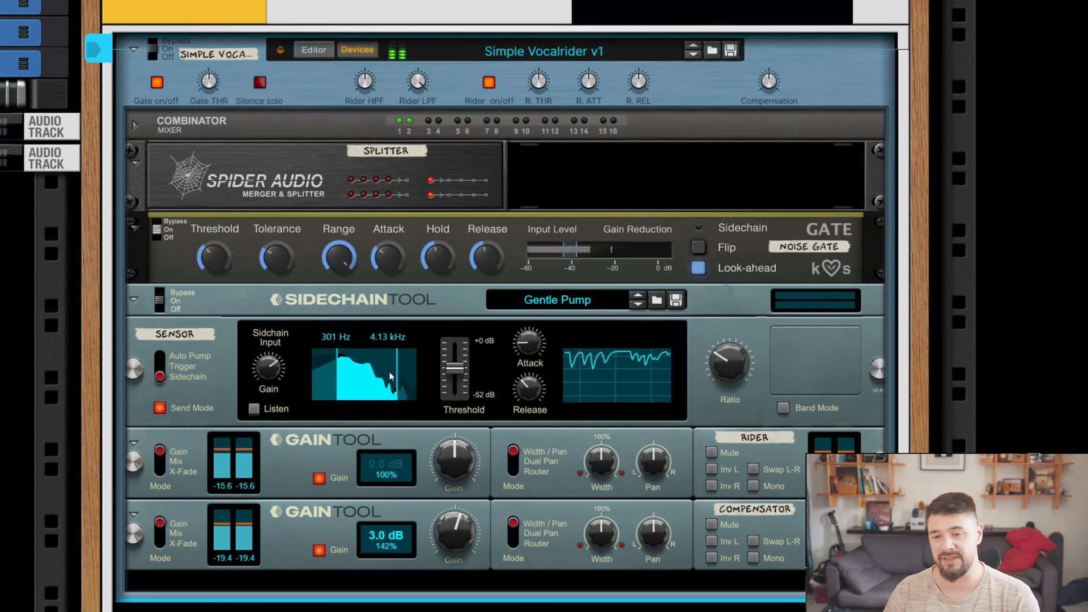
drag(389, 371, 381, 372)
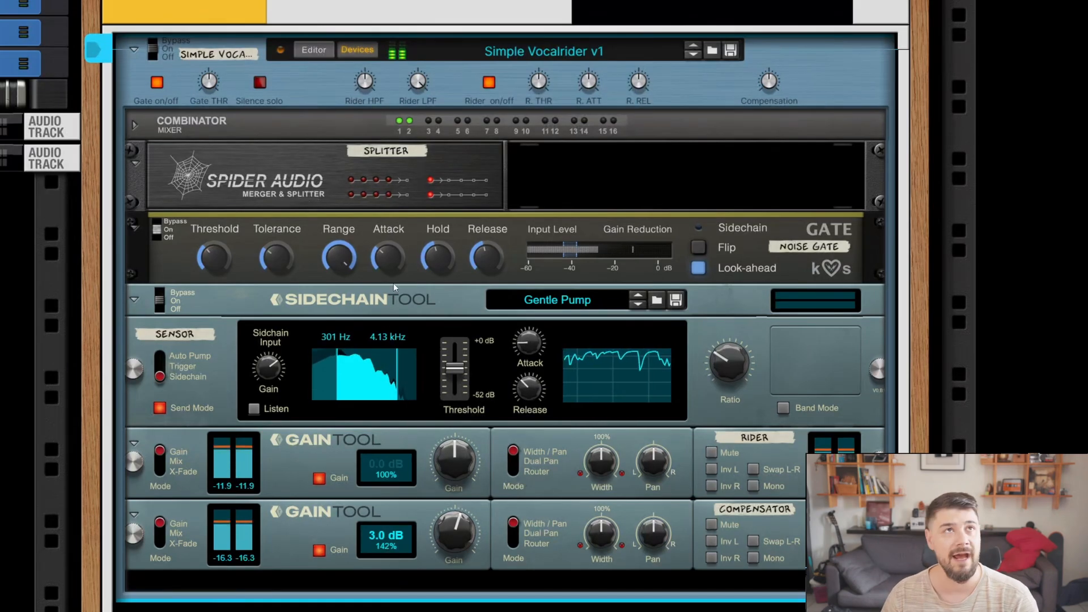
Step: Switch the rider off and back on, and try its attack and release knobs, including R. ATT at 0
click(486, 84)
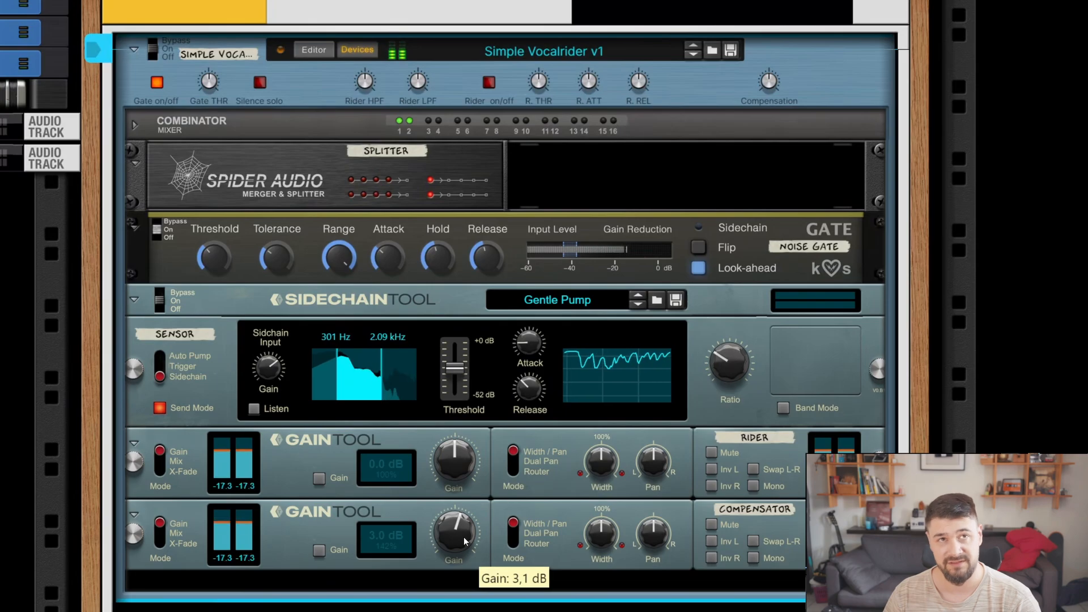
click(489, 82)
drag(548, 187, 599, 357)
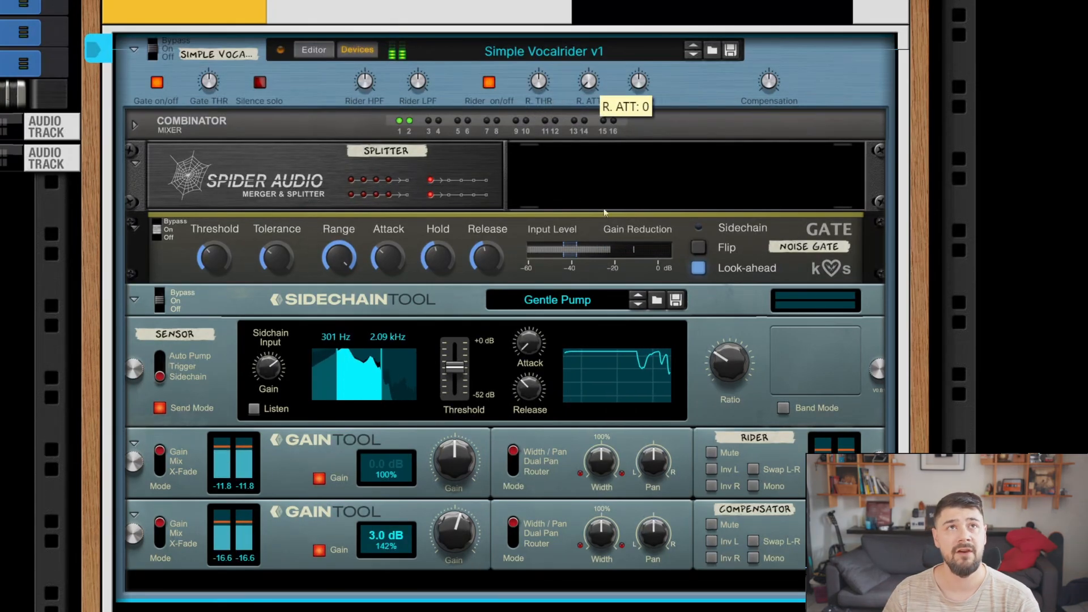
mouse_move(643, 111)
mouse_down()
mouse_move(644, 74)
mouse_move(643, 111)
mouse_up()
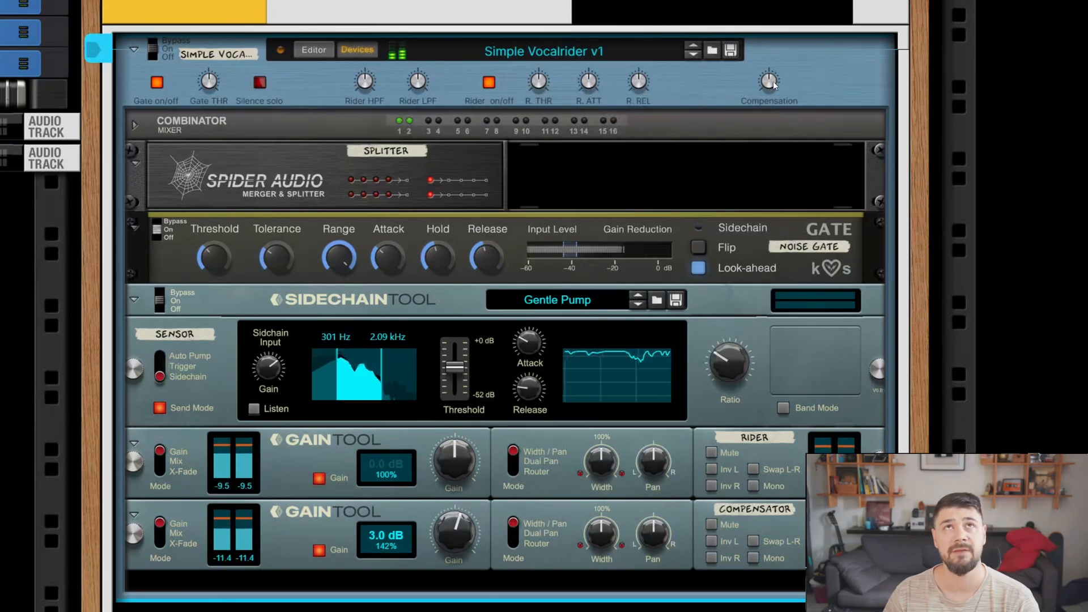
Step: Compare the Compensation at 127 with its default of 64, leaving it at 64
drag(771, 82, 780, 34)
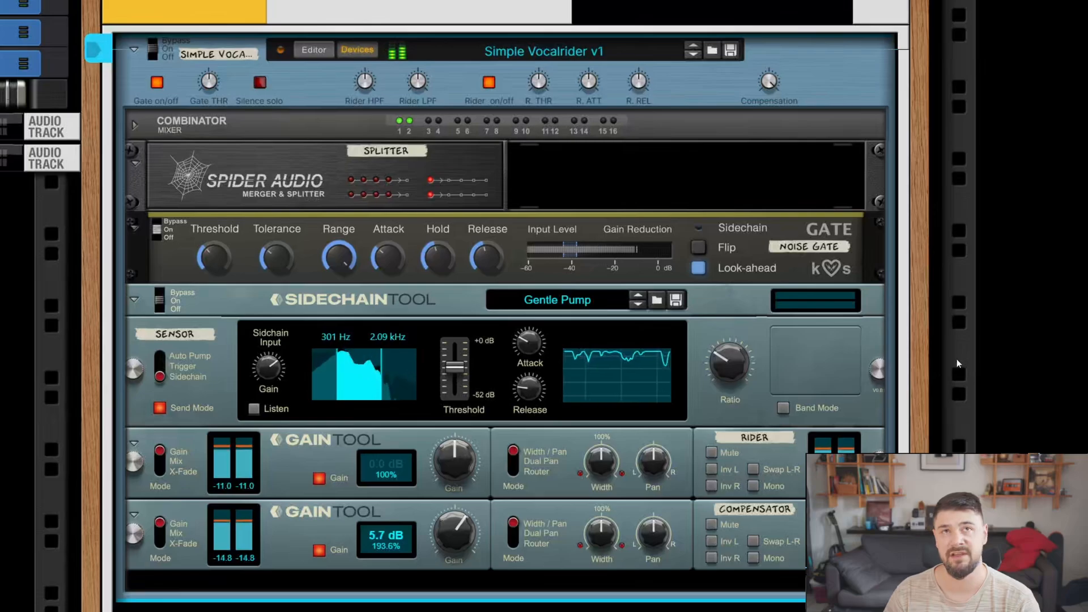
ctrl+click(769, 82)
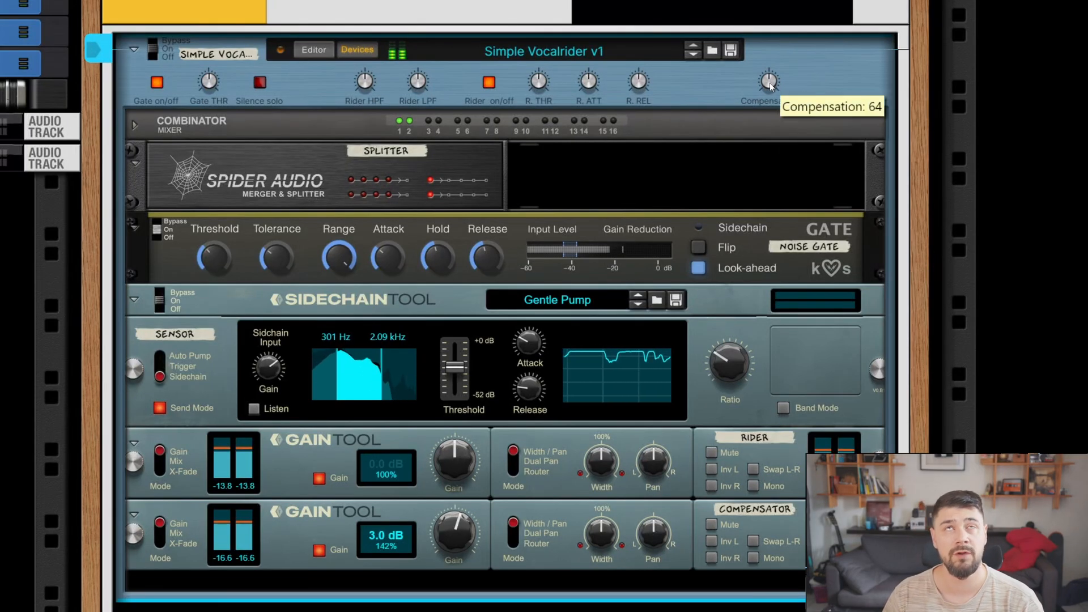
key(ctrl+z)
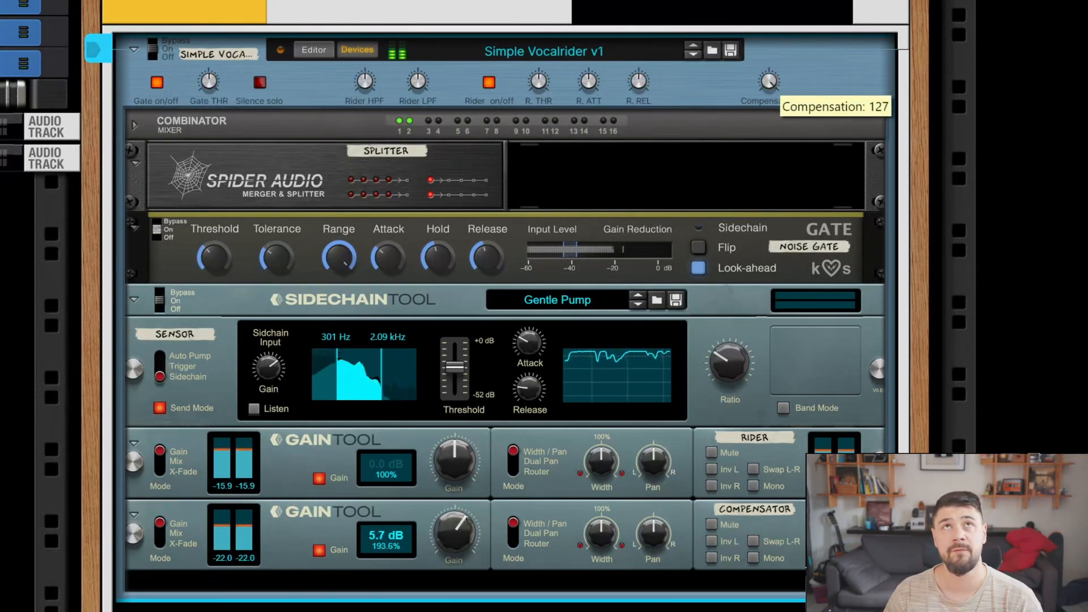
ctrl+click(769, 80)
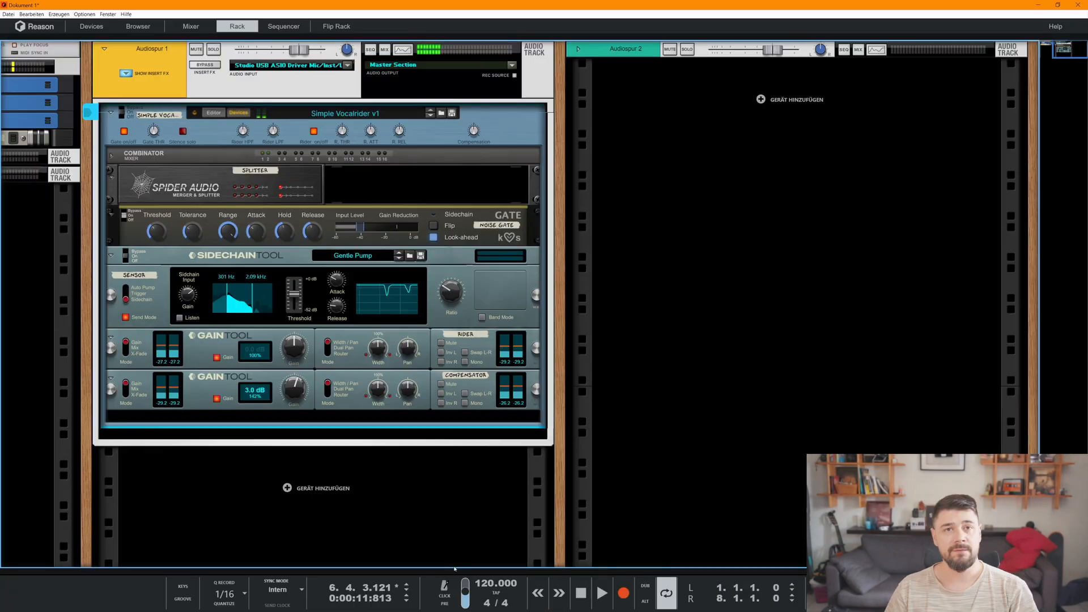
Step: Switch to the sequencer and view the clip waveforms of Audiospur 1, Bypass Vocal Rider and with Vocal Rider
click(283, 26)
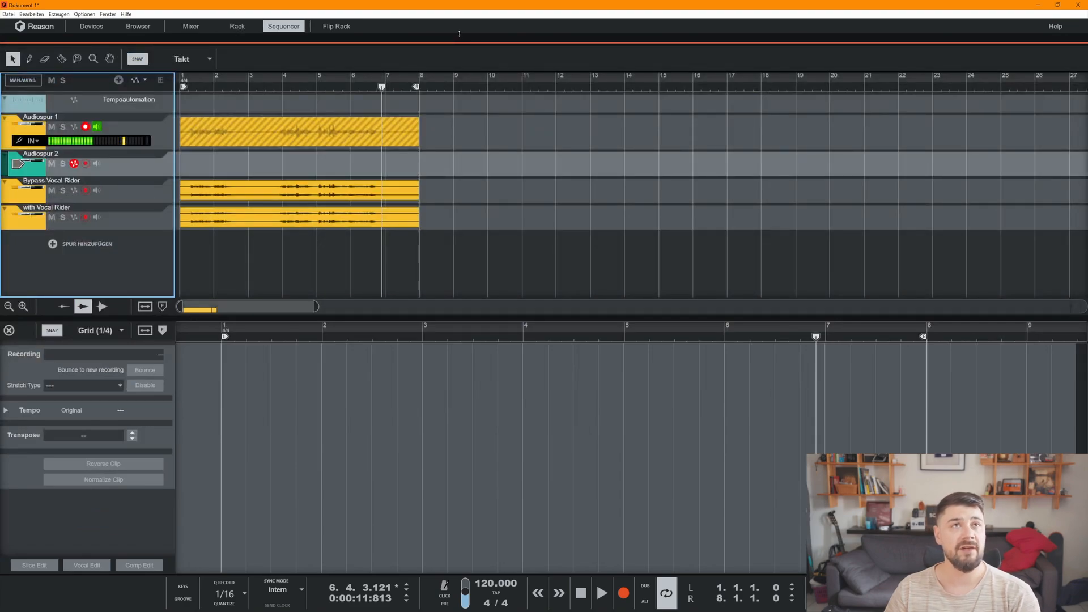
click(277, 139)
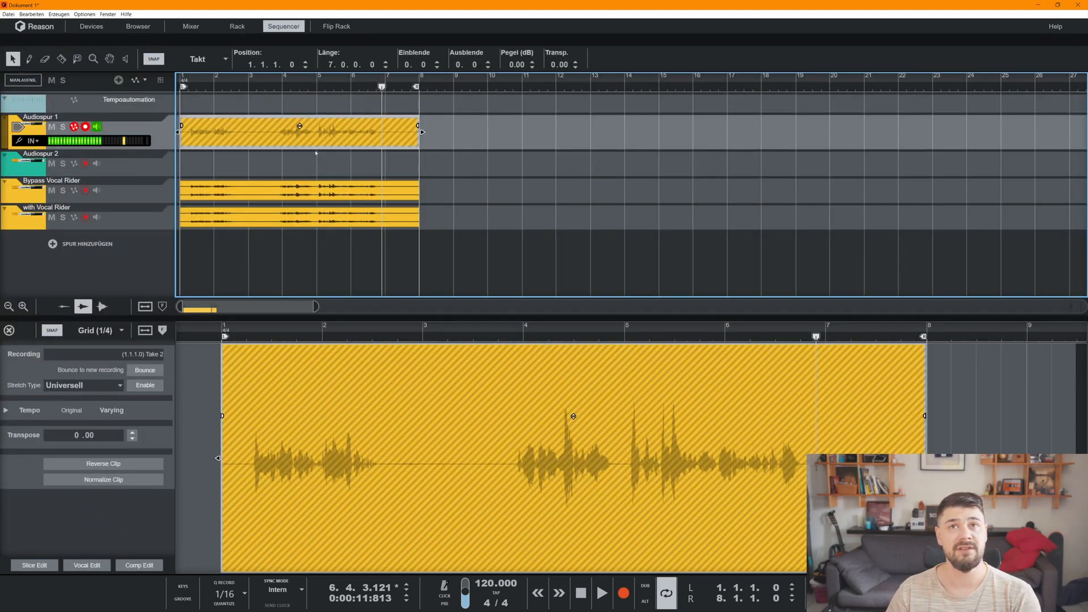
click(297, 194)
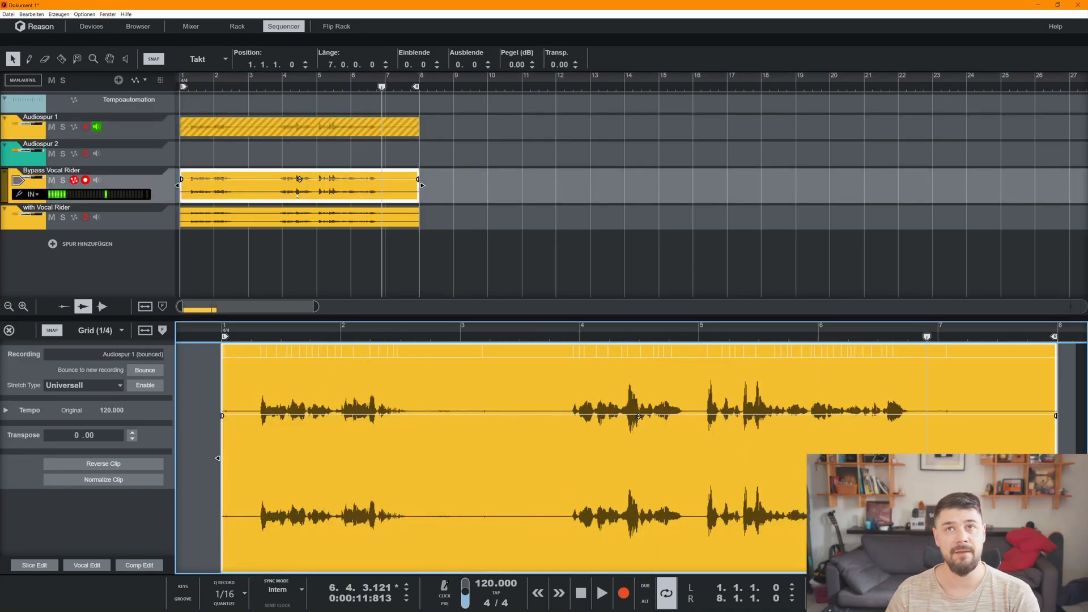
click(275, 219)
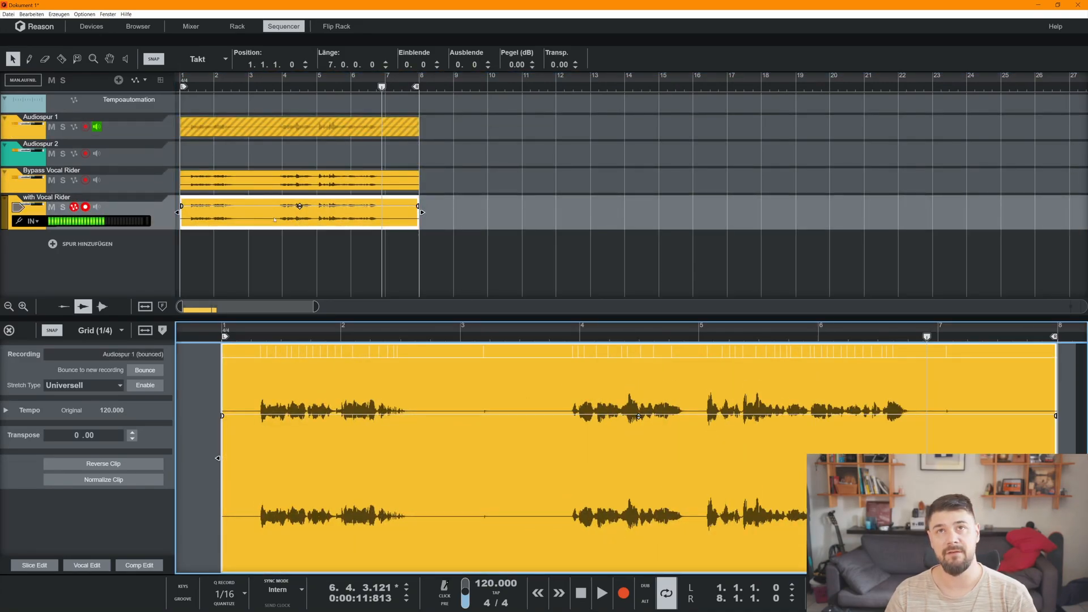
Step: Compare the waveforms by alternately selecting the Bypass Vocal Rider and with Vocal Rider clips
click(289, 179)
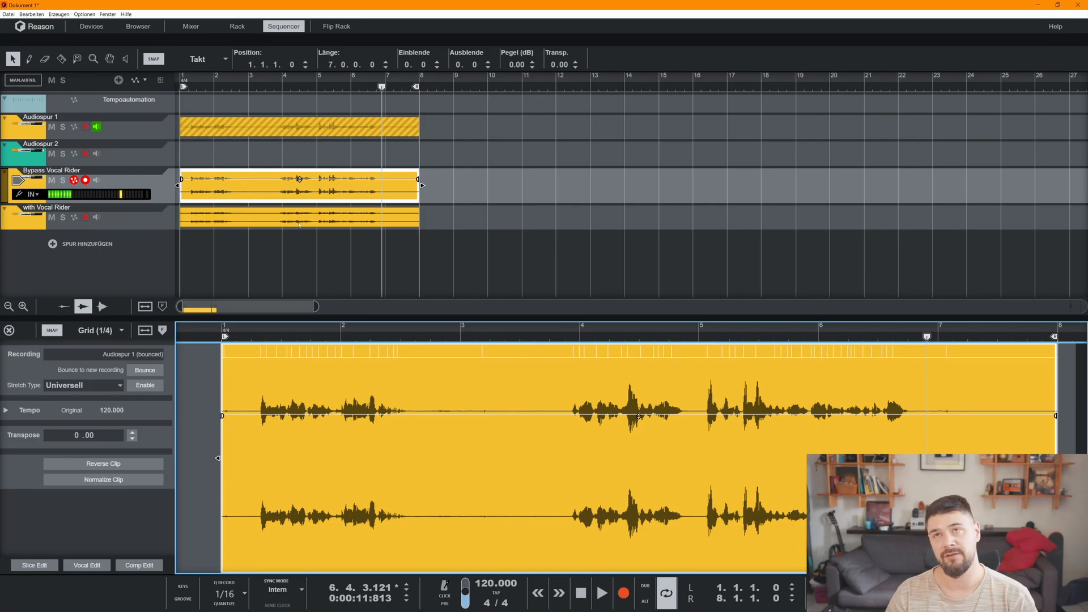
click(299, 225)
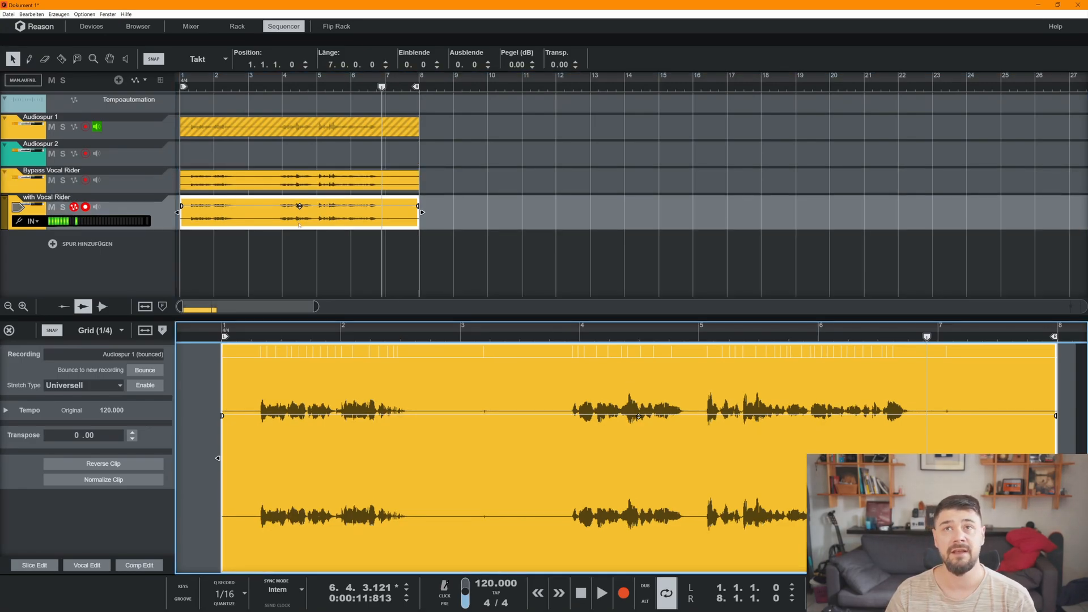
click(334, 181)
click(335, 218)
click(334, 185)
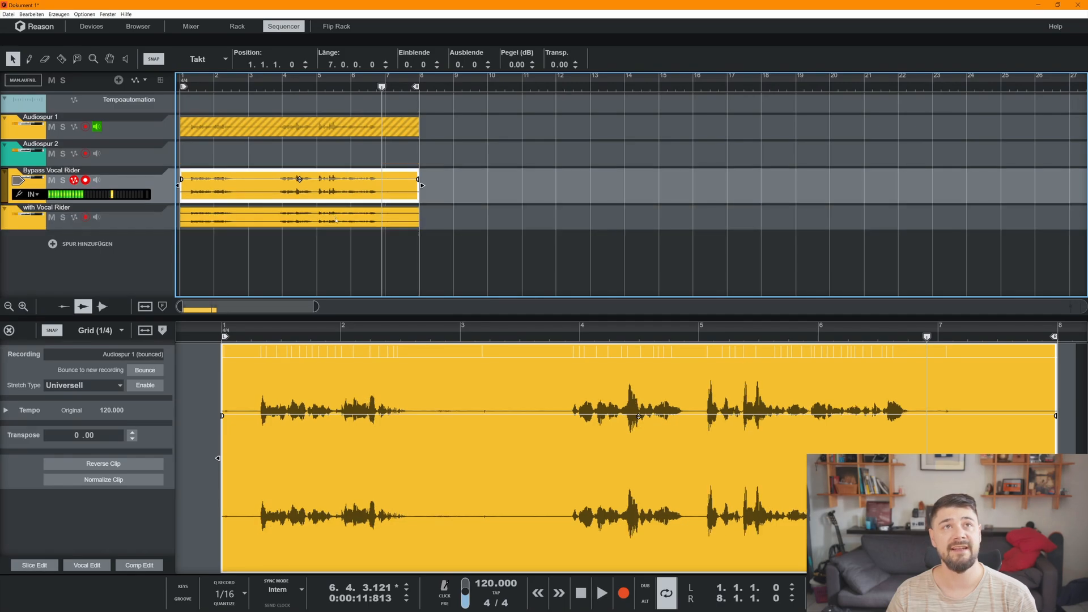
click(335, 207)
click(346, 179)
click(349, 219)
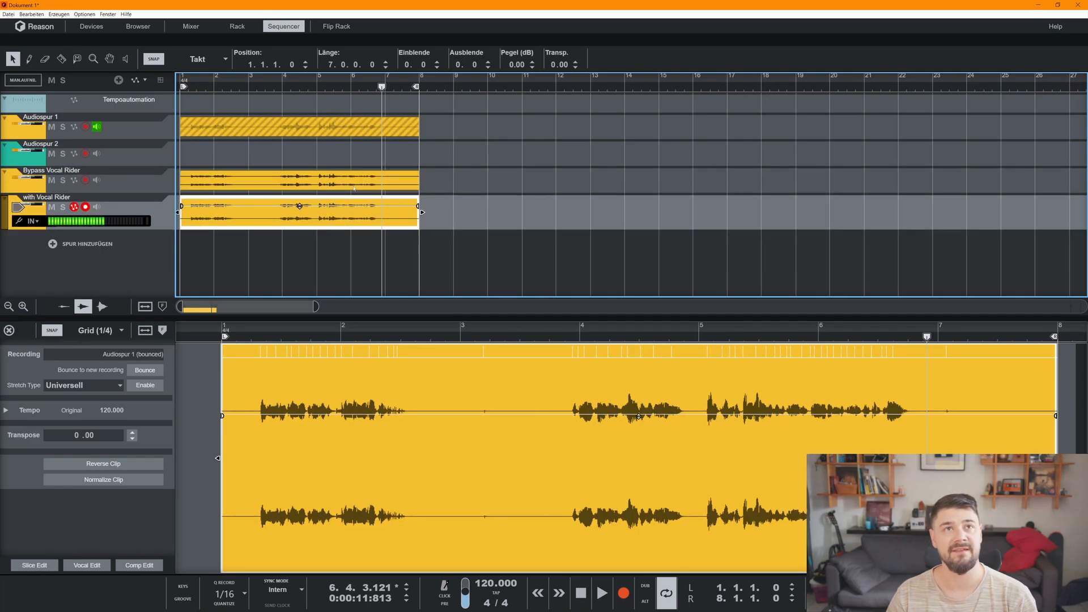
click(354, 187)
click(356, 222)
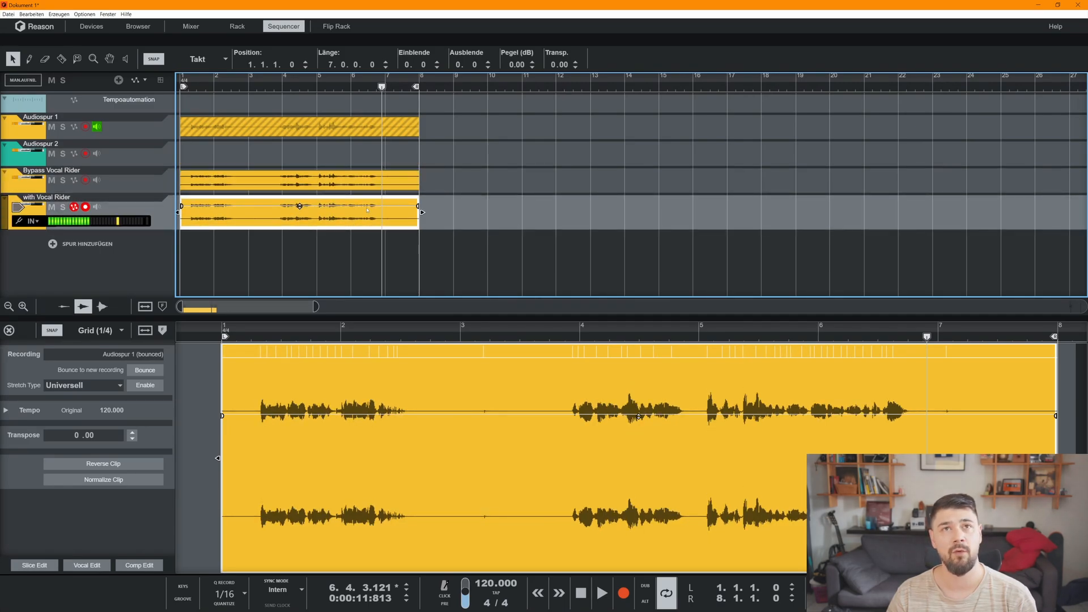